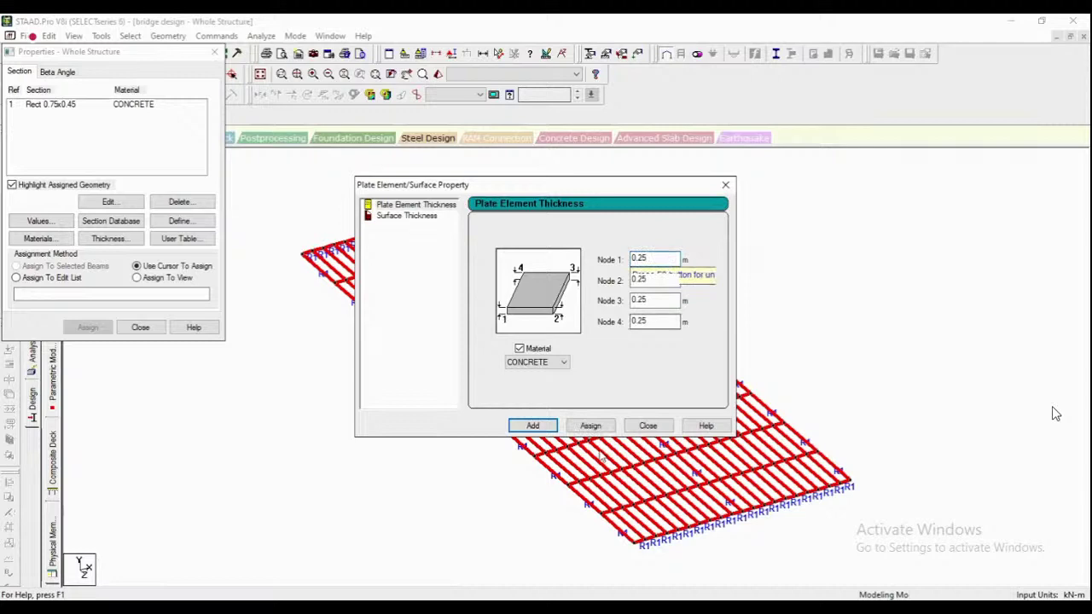
Step: Assign the 0.25 m concrete plate thickness to the selected deck plates and finish the property definition
click(590, 425)
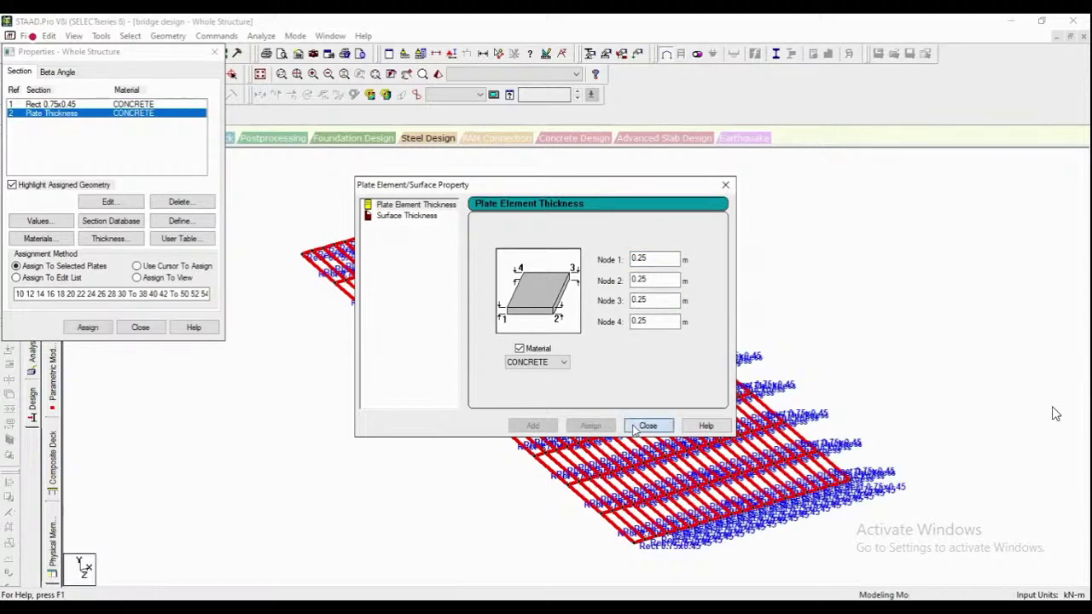
click(648, 426)
click(140, 327)
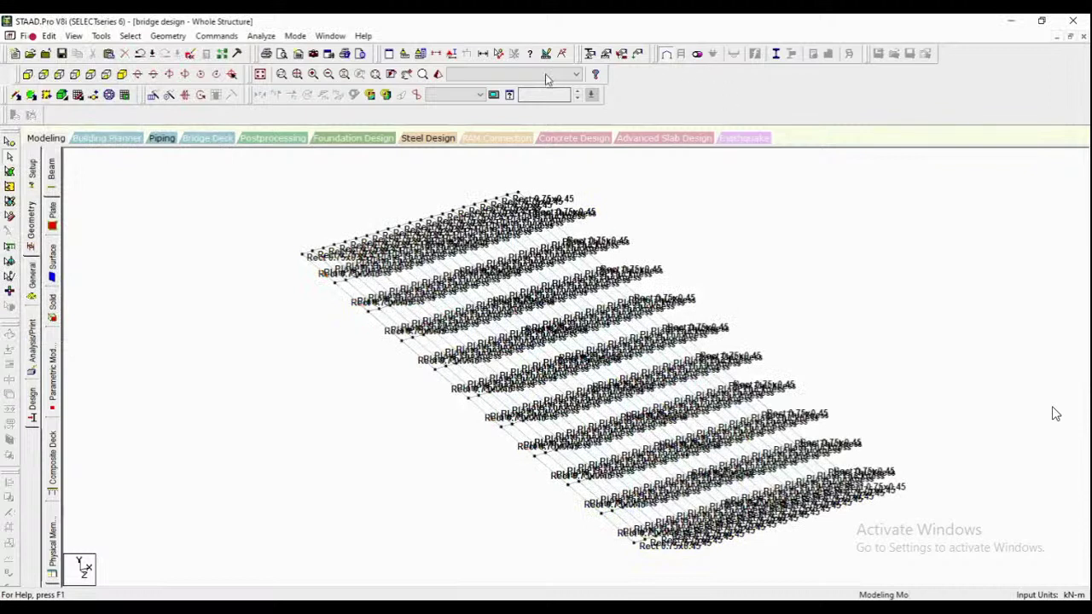
Step: Inspect the whole bridge deck, with its beams and plates, in a 3D rendered view
click(437, 74)
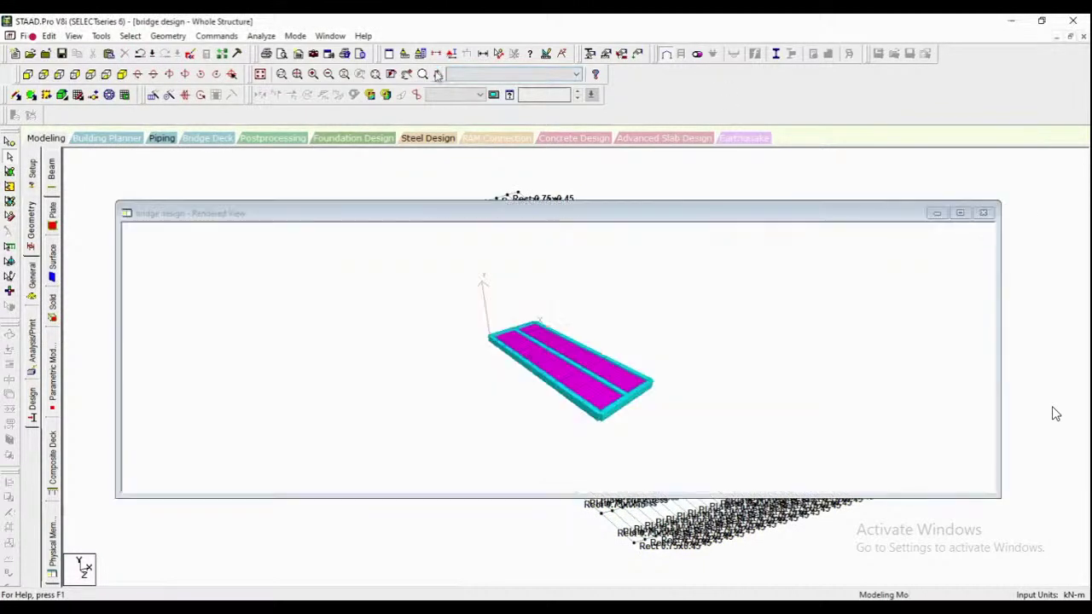
click(960, 213)
scroll(688, 467, up, 5)
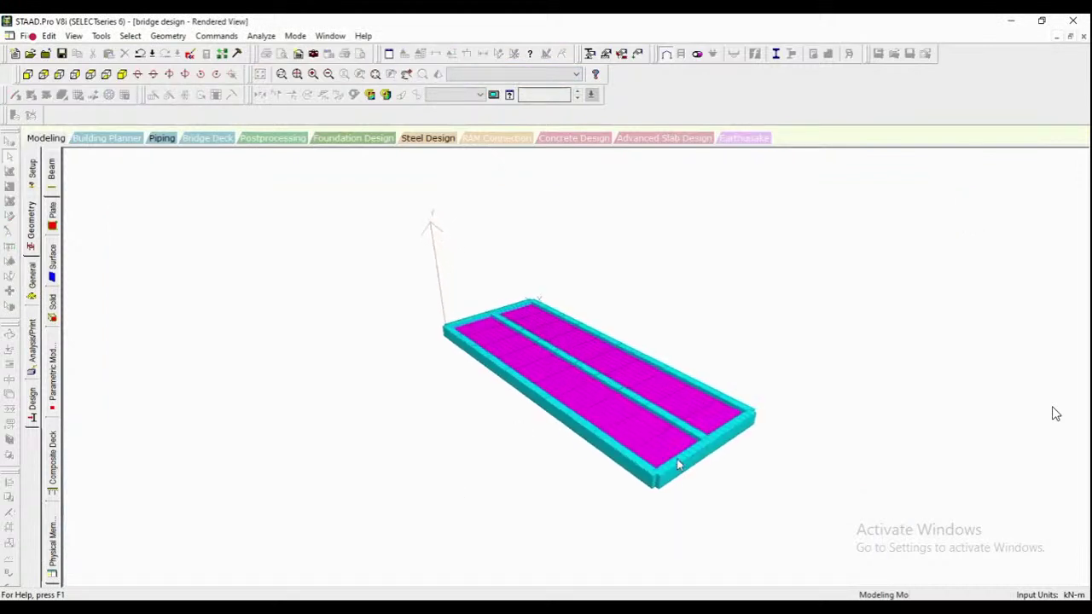
scroll(678, 466, up, 5)
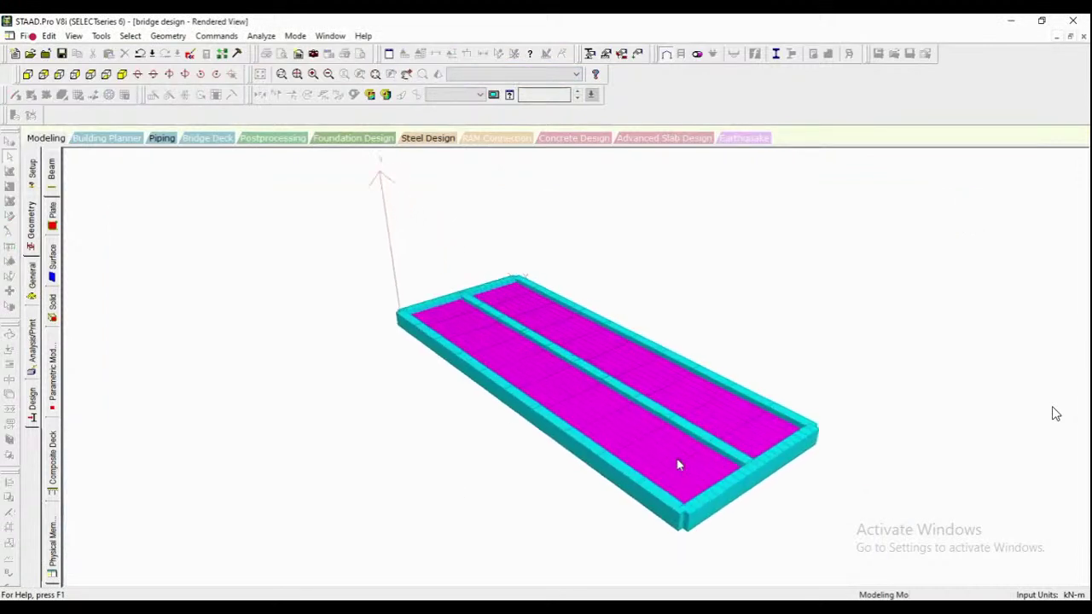
drag(680, 440, 517, 418)
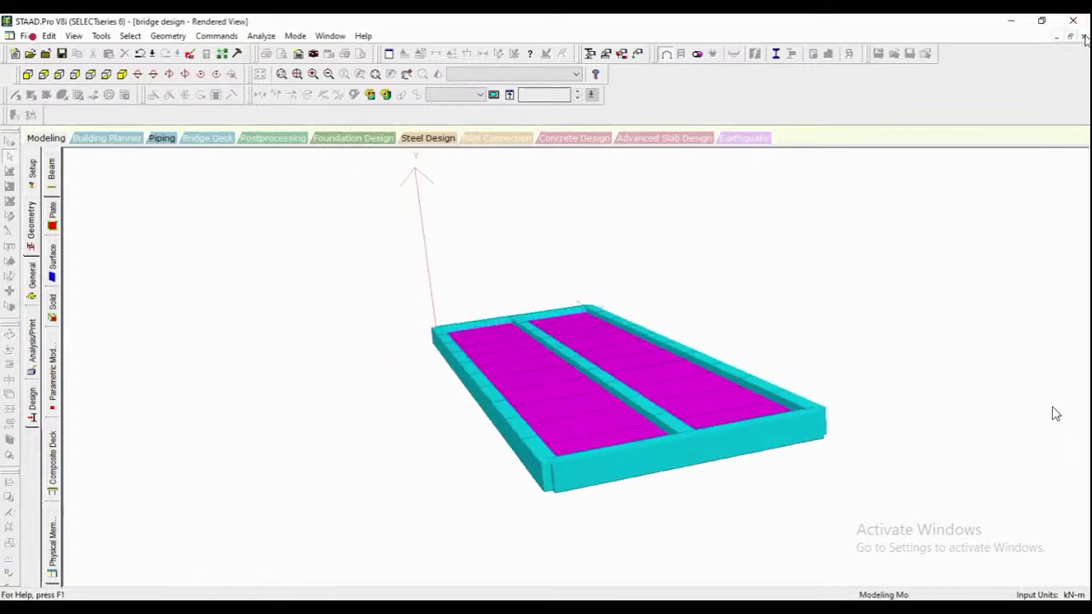
key(ctrl+F4)
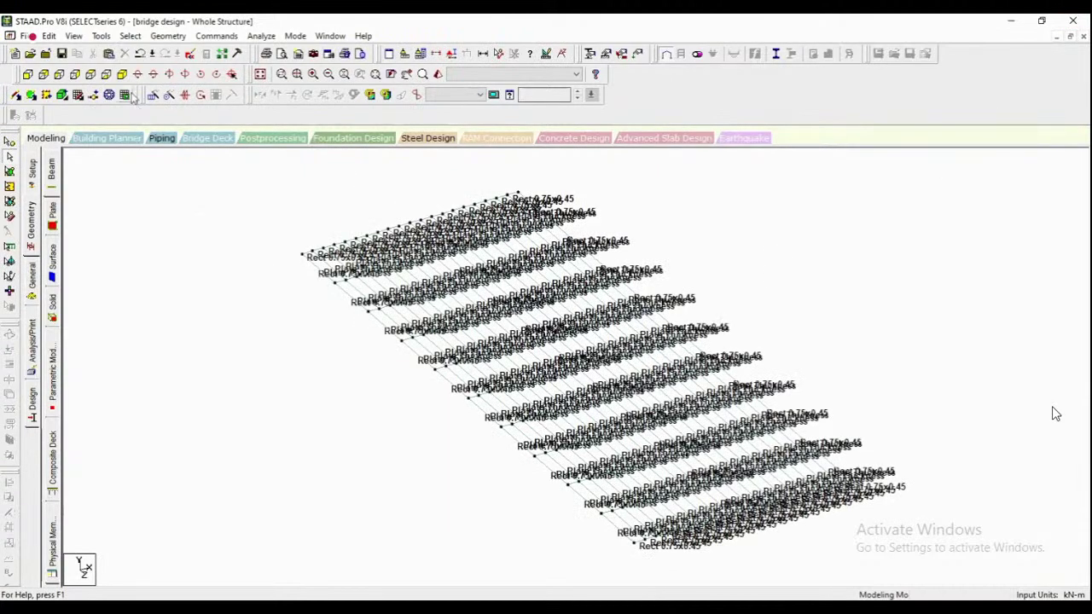
Step: Select all plates and examine the deck slab in a 3D rendered view
click(131, 36)
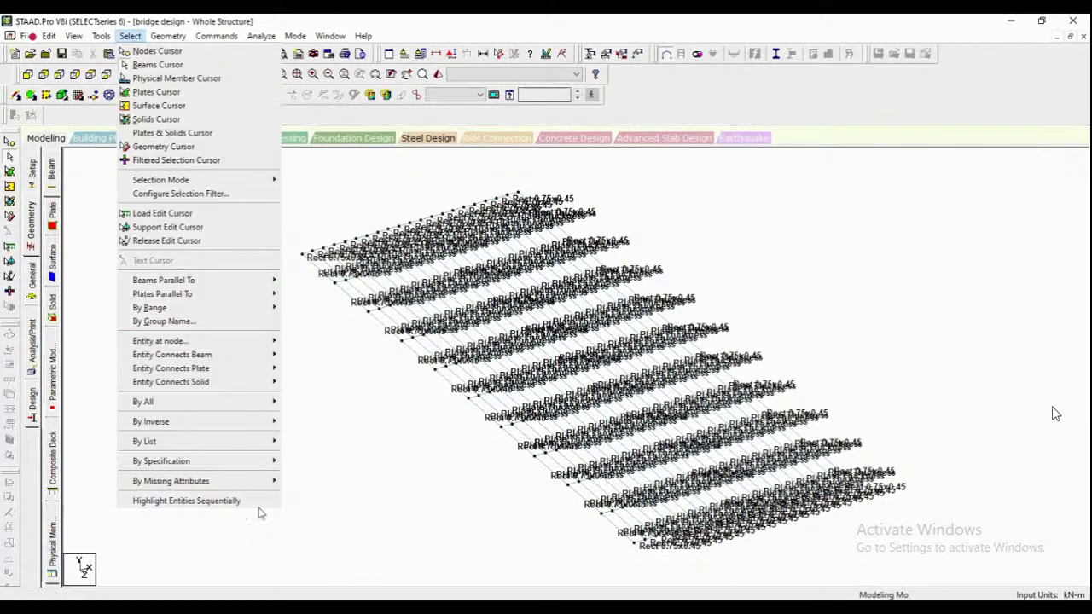
mouse_move(268, 408)
click(312, 430)
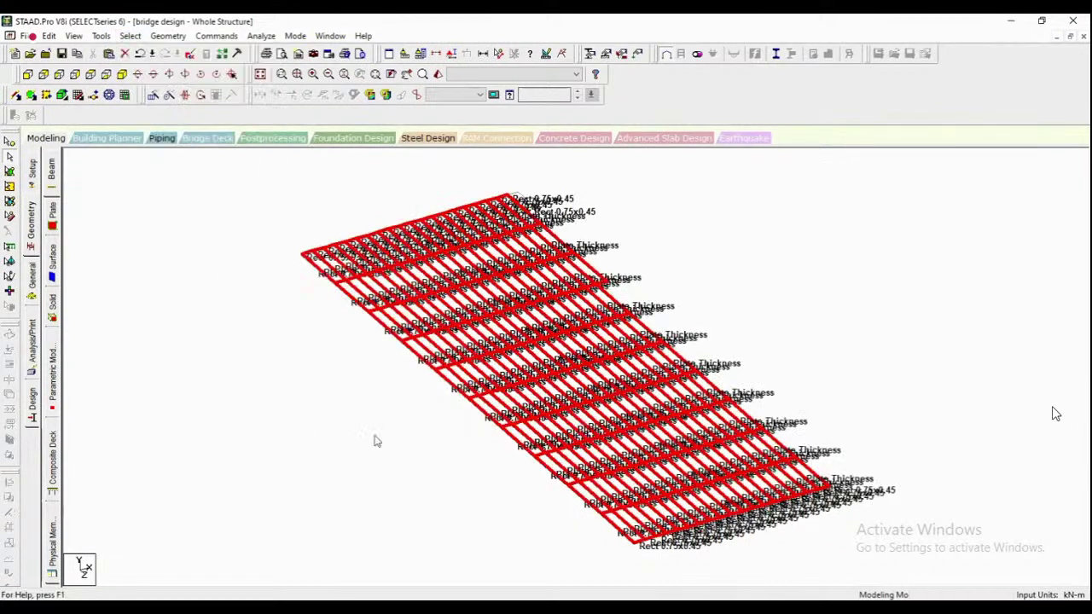
click(438, 75)
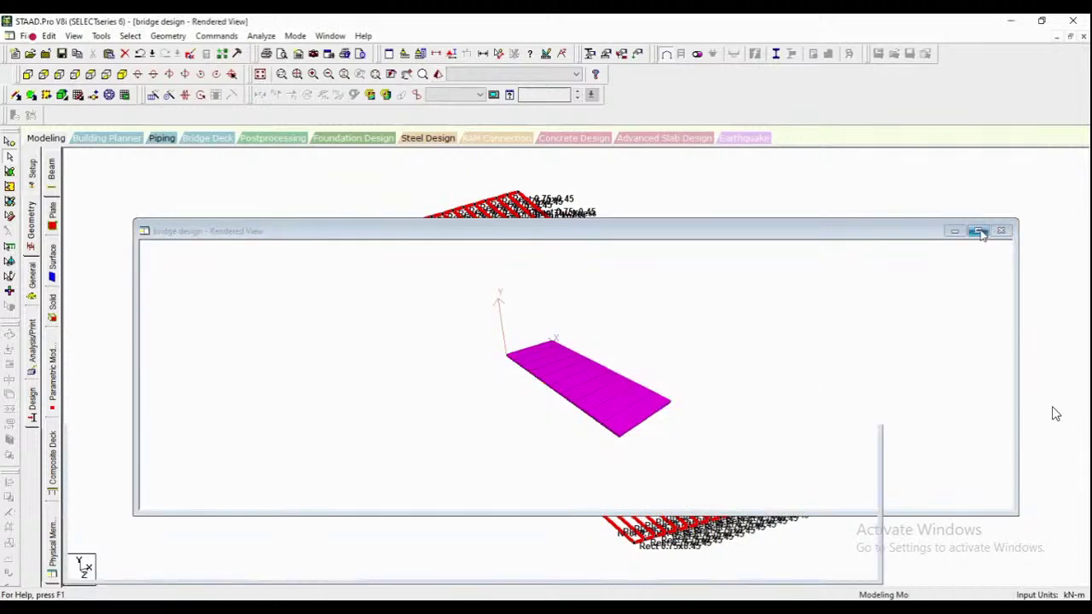
click(980, 231)
drag(686, 455, 526, 444)
scroll(644, 470, up, 3)
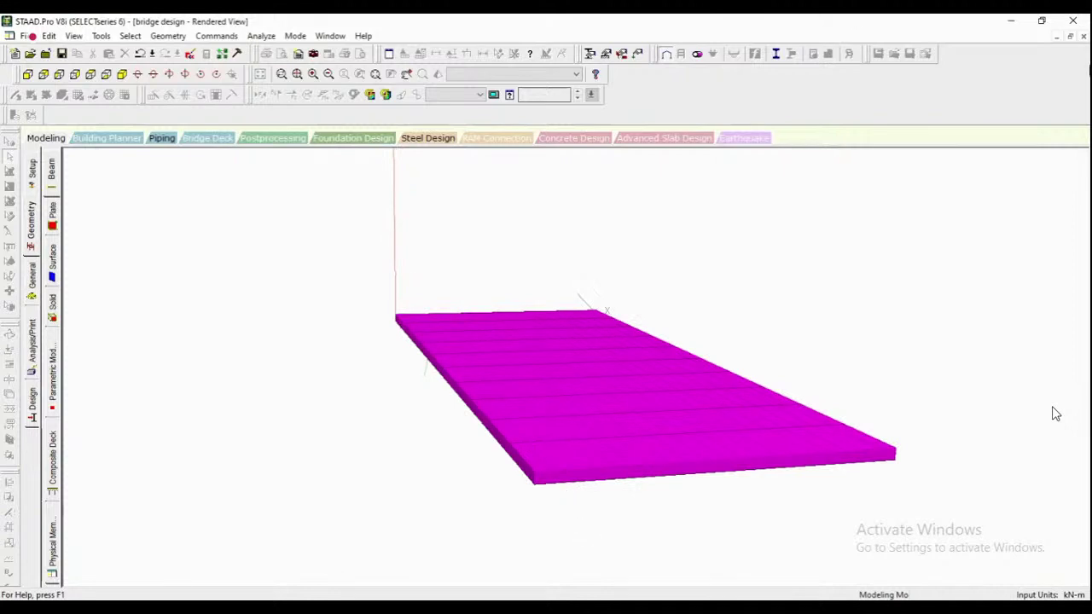
click(1084, 37)
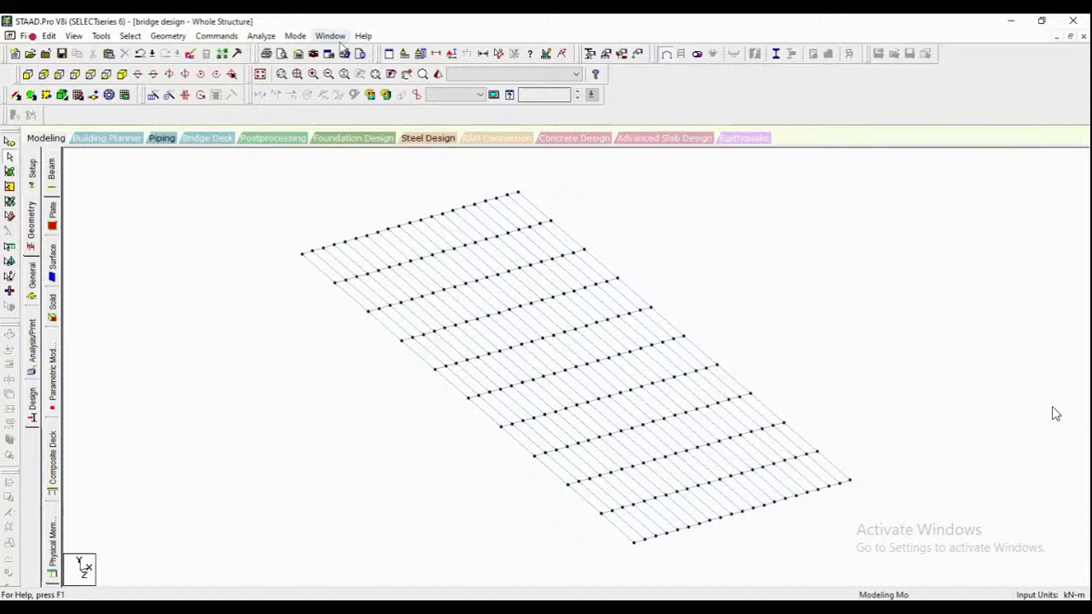
click(214, 36)
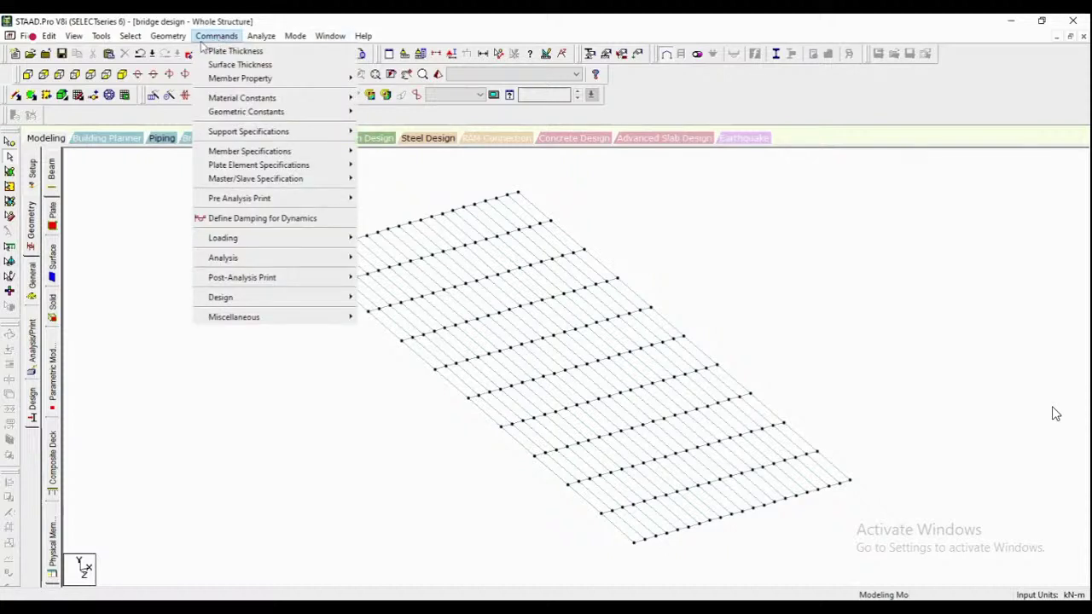
click(210, 53)
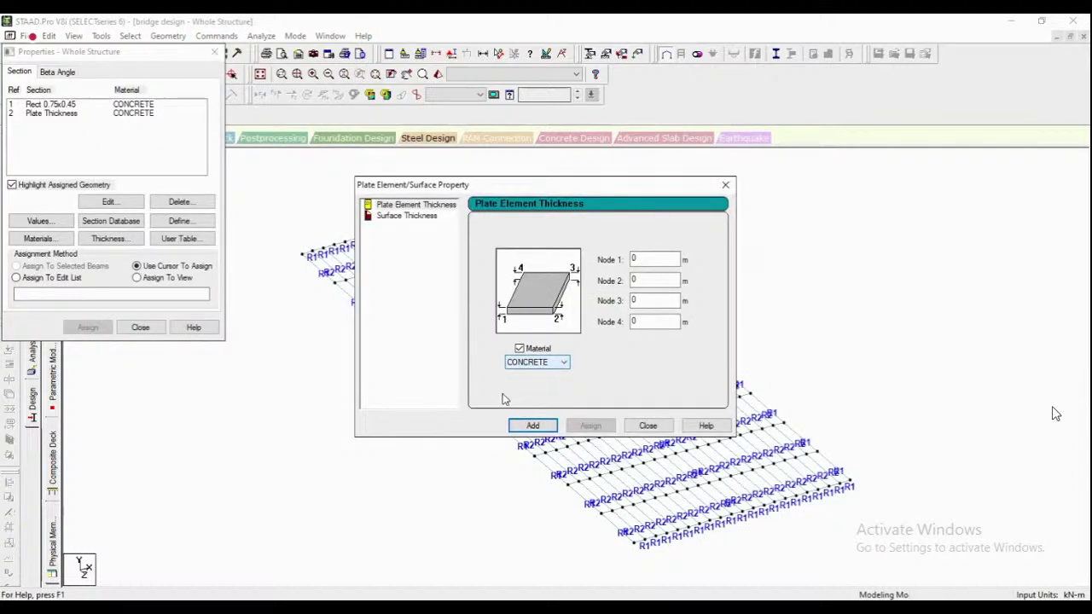
click(658, 431)
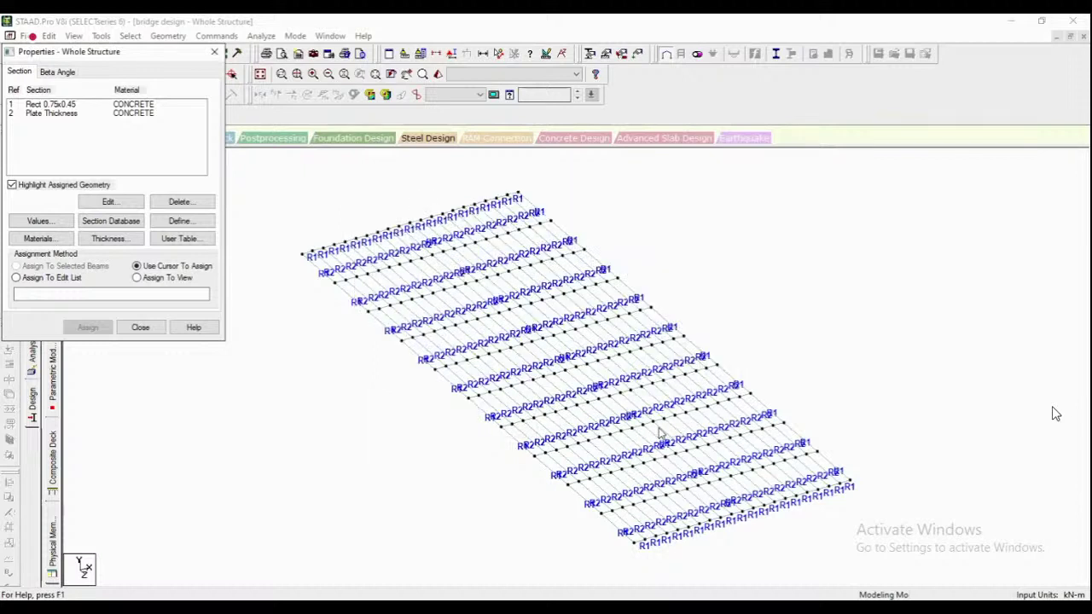
click(138, 329)
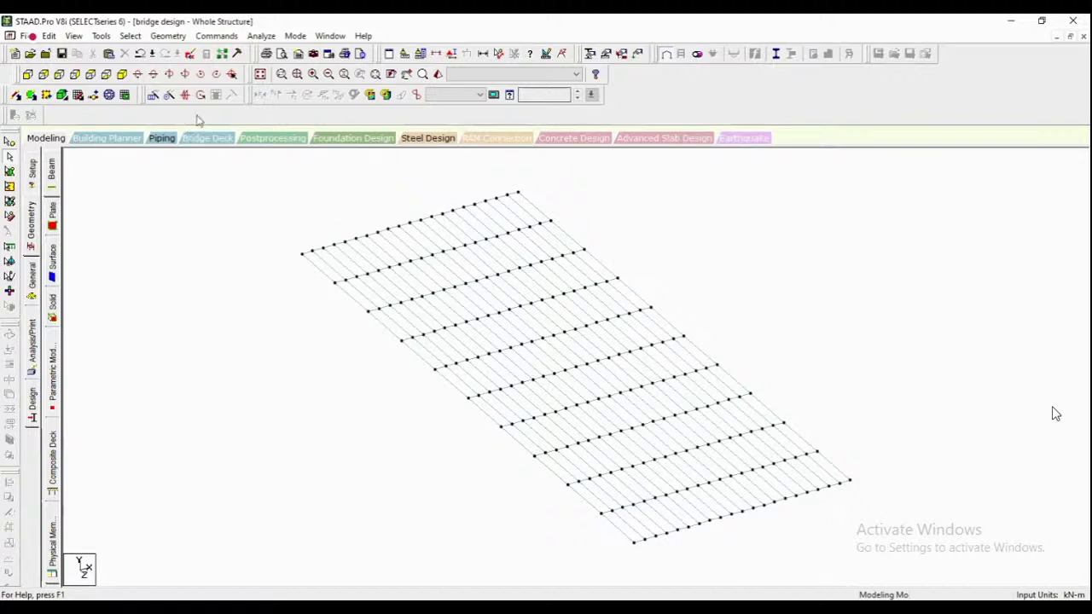
click(618, 344)
Step: Create a pinned support definition restraining FX, FY and FZ
click(216, 36)
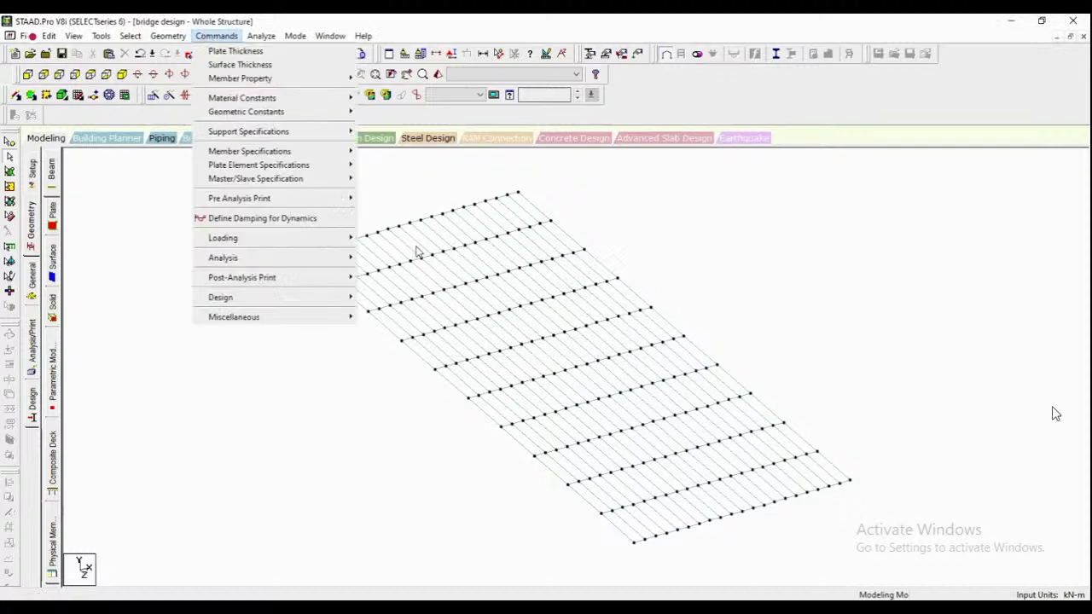
mouse_move(341, 136)
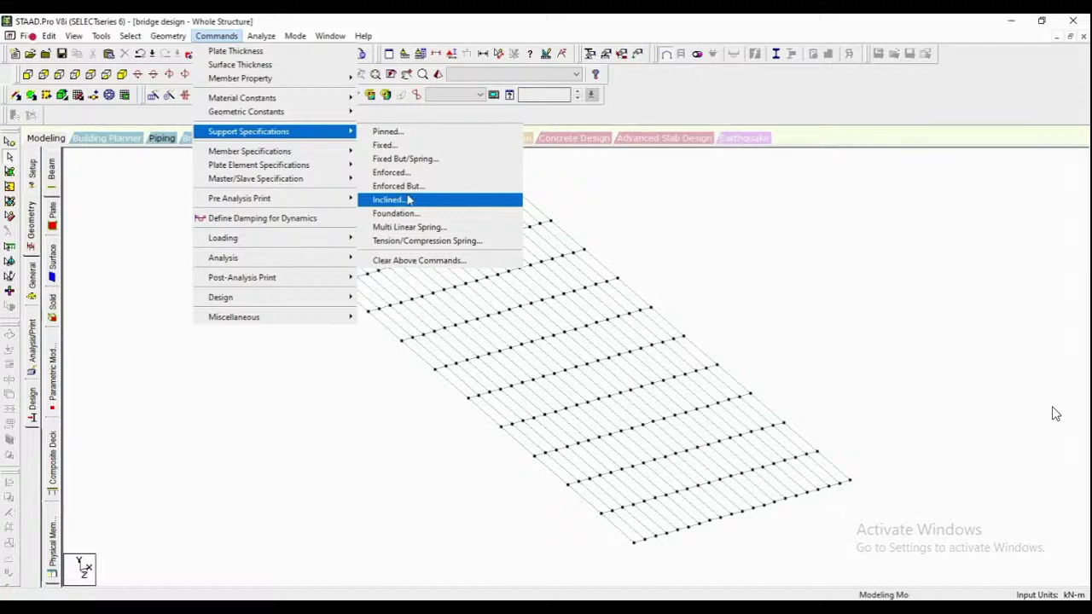
click(389, 132)
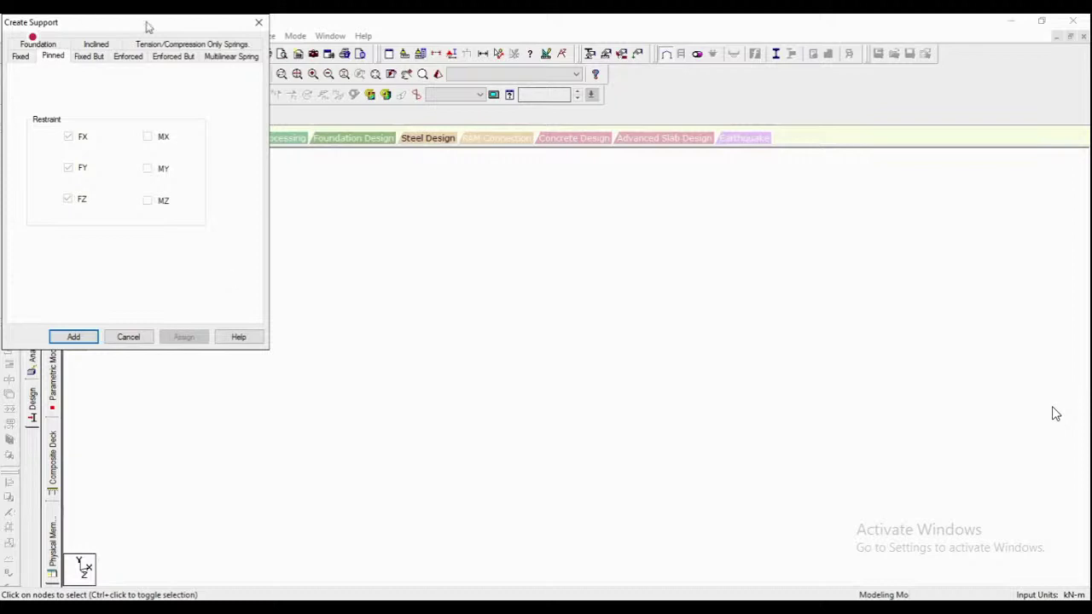
click(23, 58)
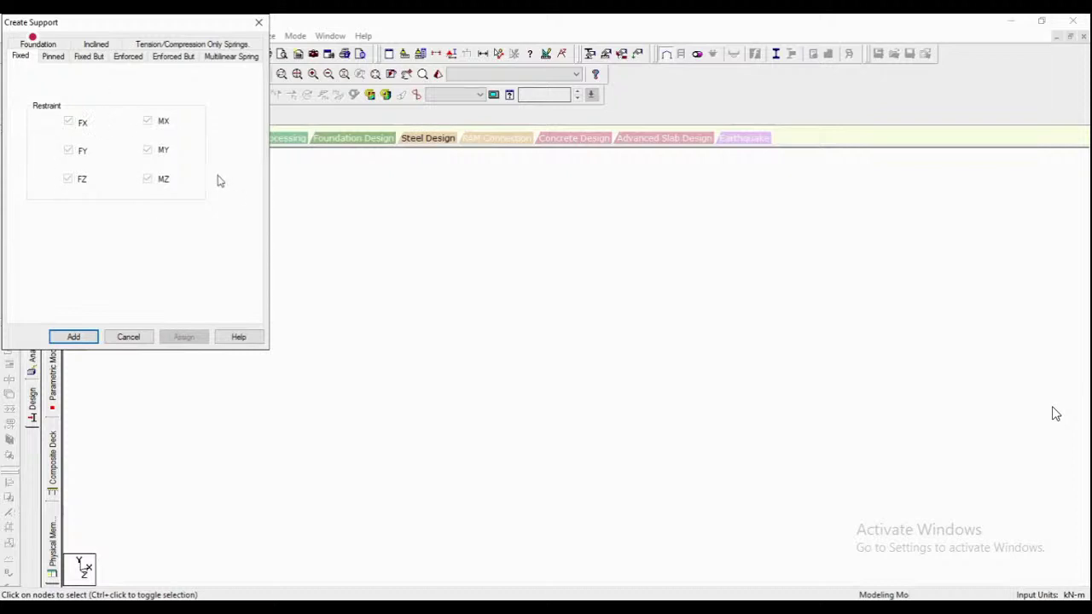
click(56, 57)
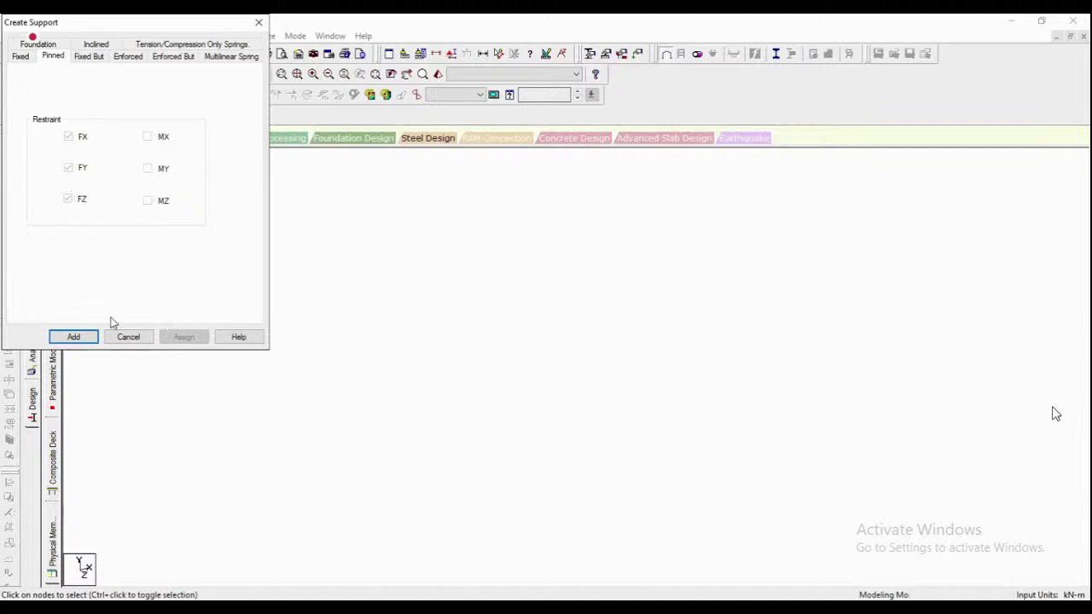
click(75, 338)
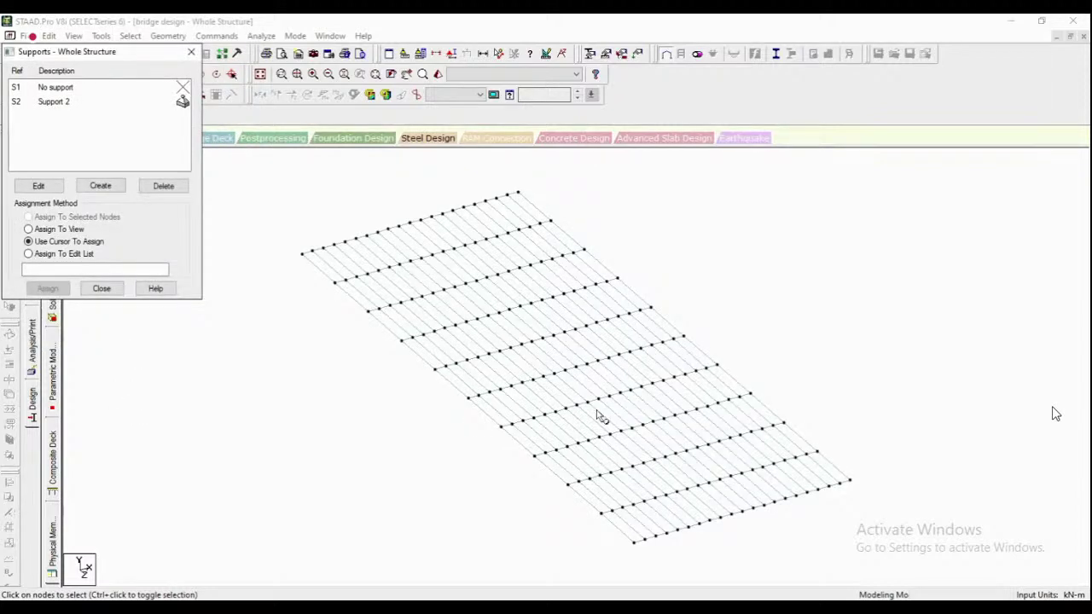
Step: Select the nodes along both short ends of the deck in plan view
scroll(580, 347, down, 1)
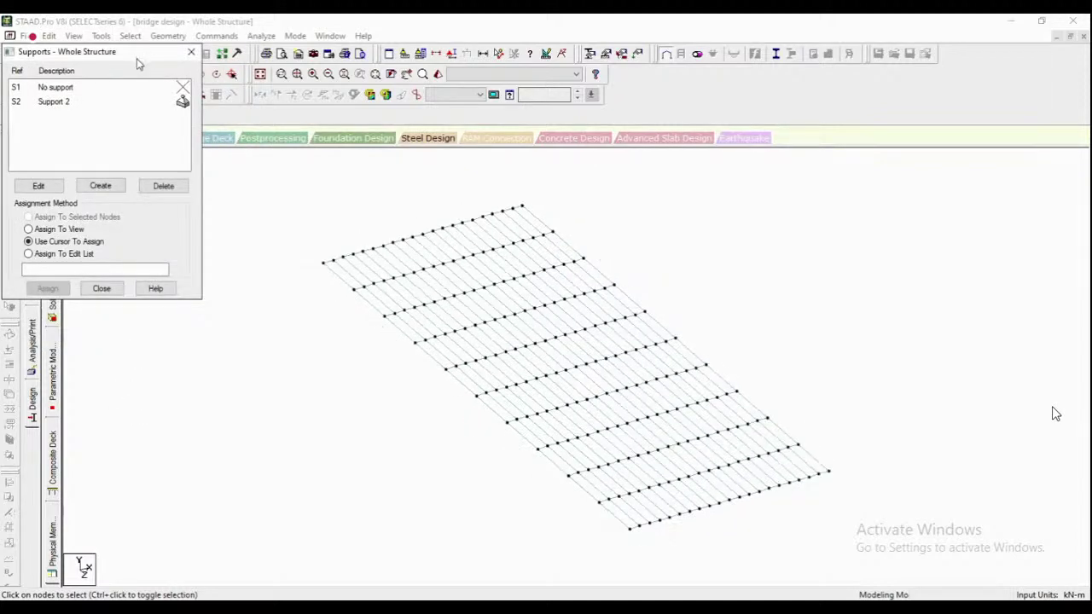
drag(139, 64, 93, 169)
click(90, 74)
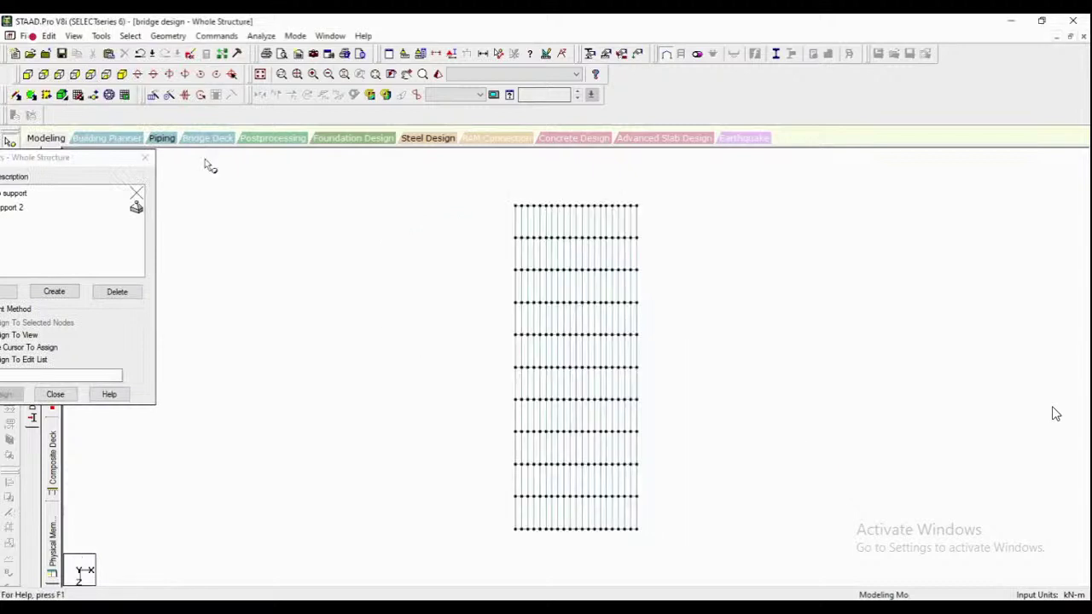
drag(489, 191, 691, 215)
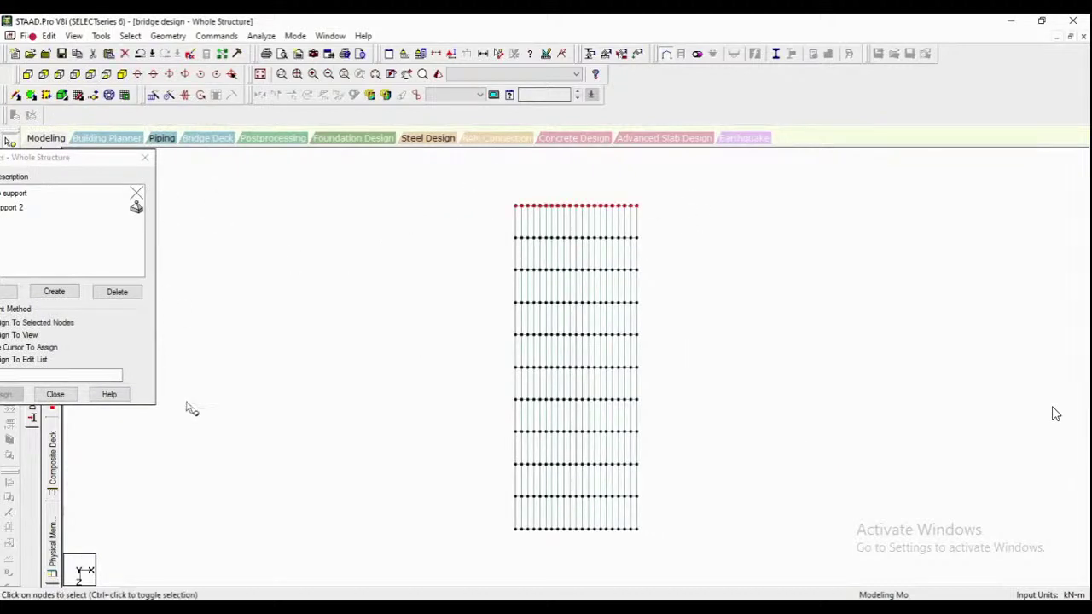
ctrl+drag(494, 525, 659, 561)
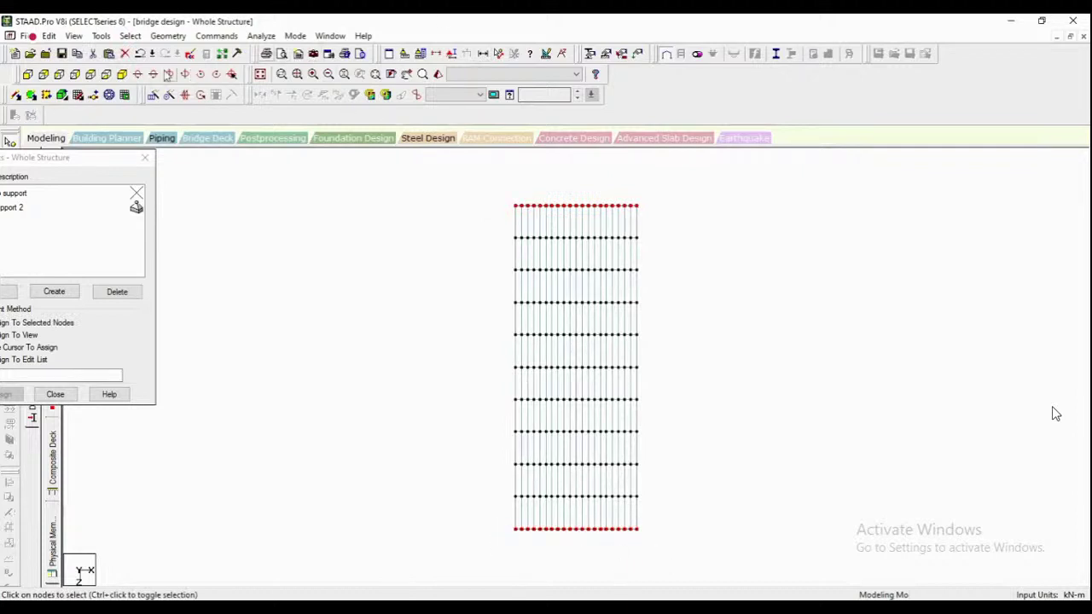
click(122, 75)
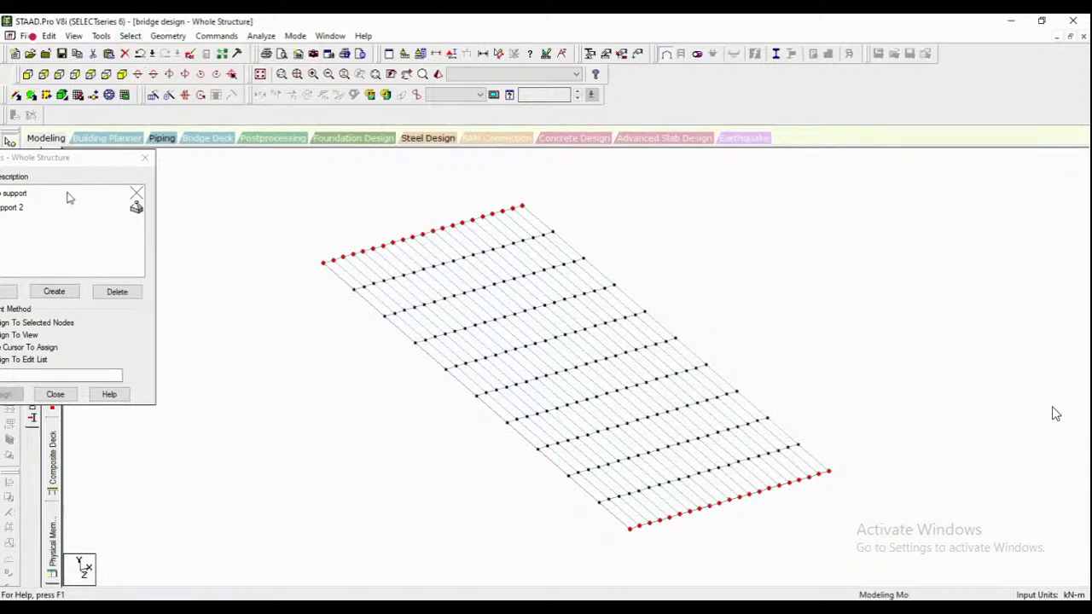
click(75, 161)
drag(75, 161, 179, 149)
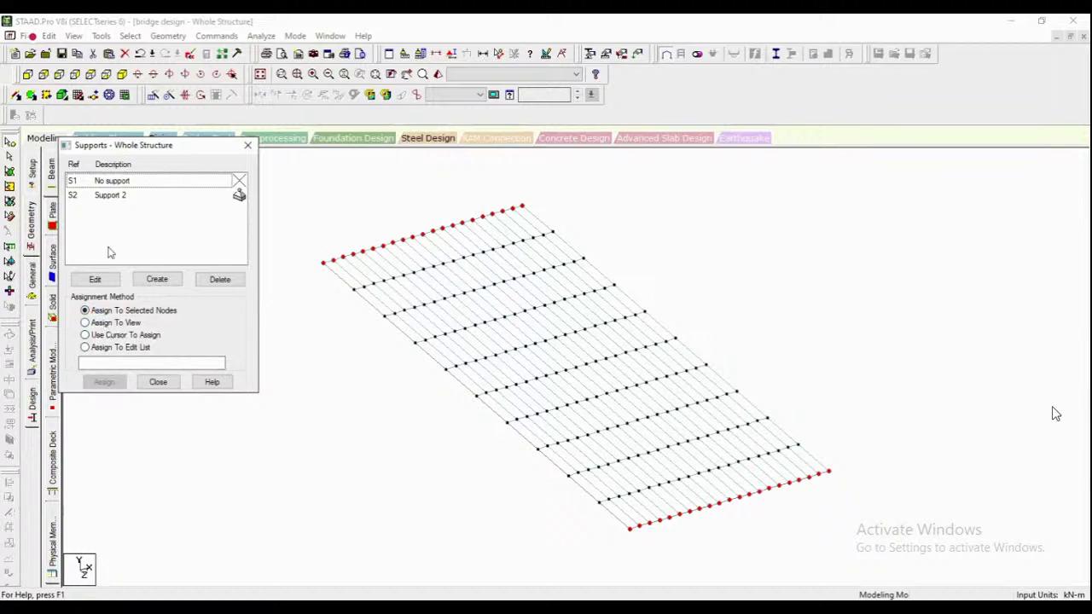
Step: Assign the pinned support, Support 2, to all nodes along both short ends of the deck
click(120, 194)
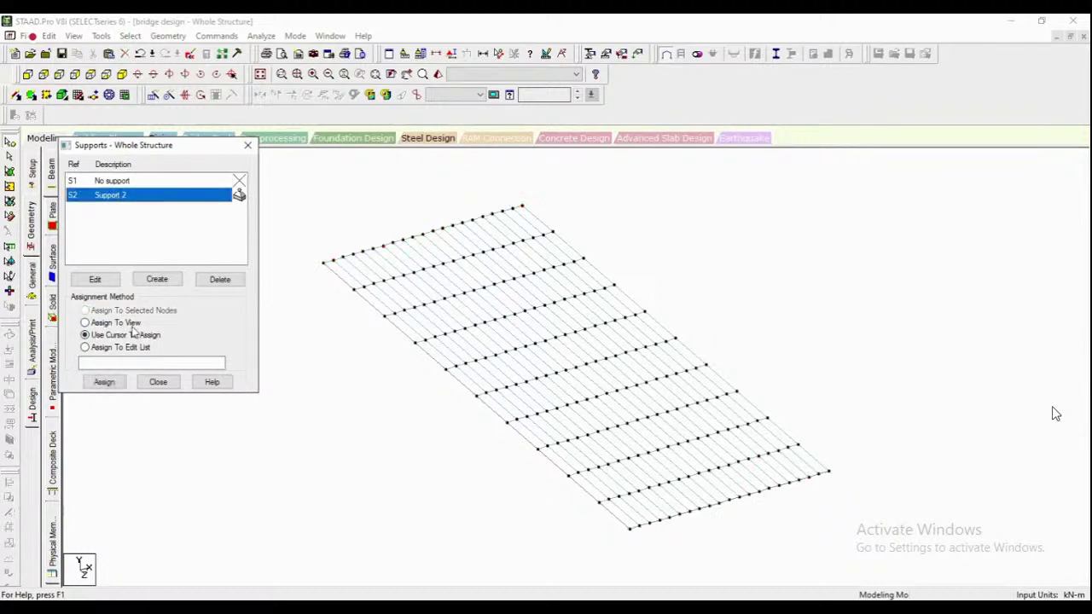
drag(856, 465, 523, 512)
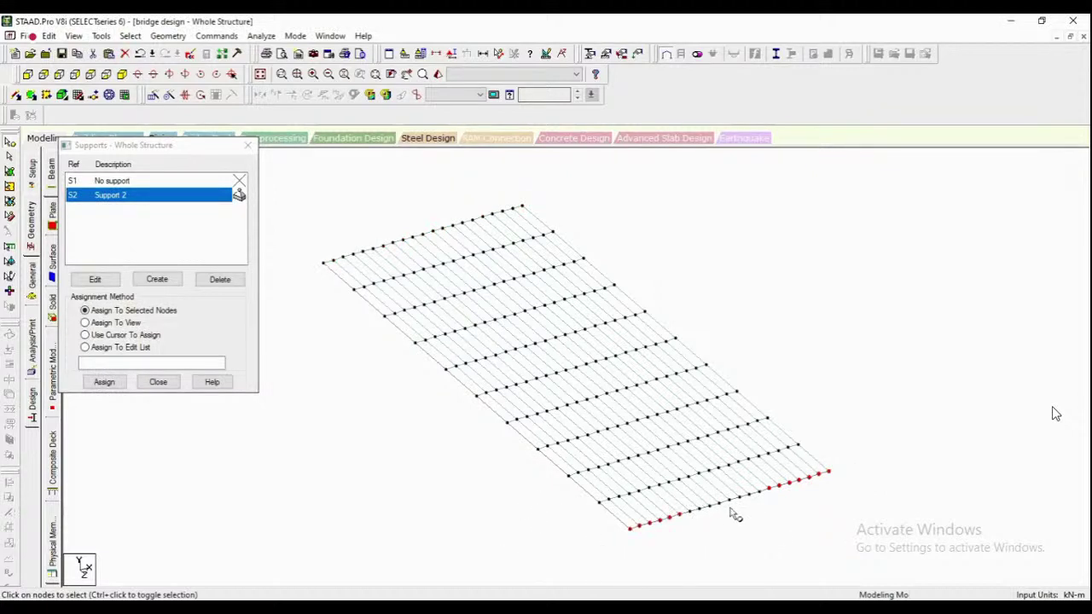
drag(767, 523, 708, 505)
ctrl+drag(763, 537, 688, 507)
click(106, 75)
ctrl+drag(492, 160, 663, 222)
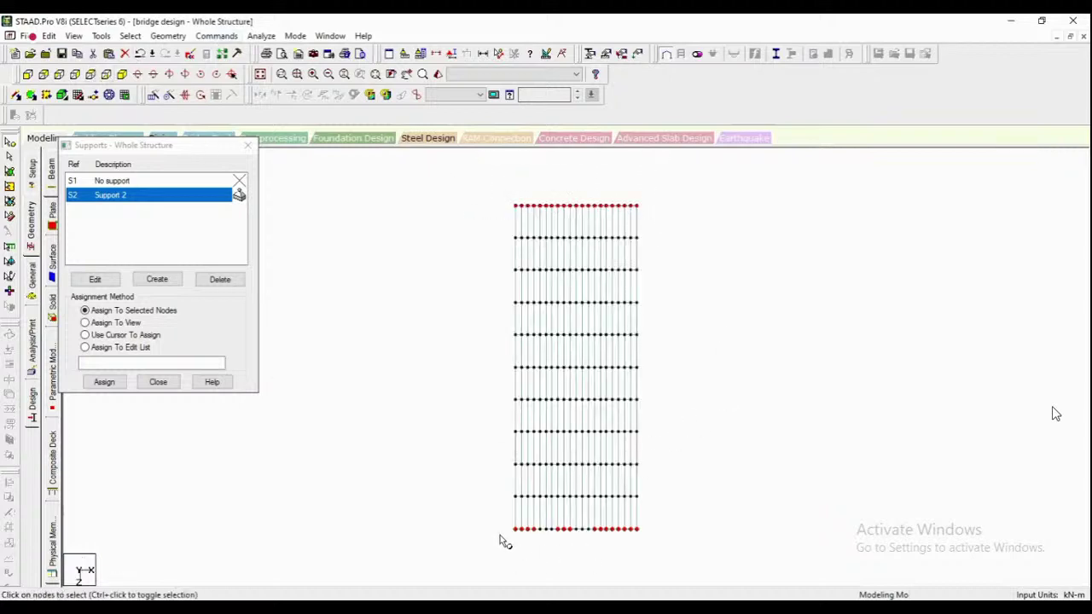
ctrl+drag(506, 527, 687, 576)
ctrl+drag(504, 522, 674, 563)
click(122, 74)
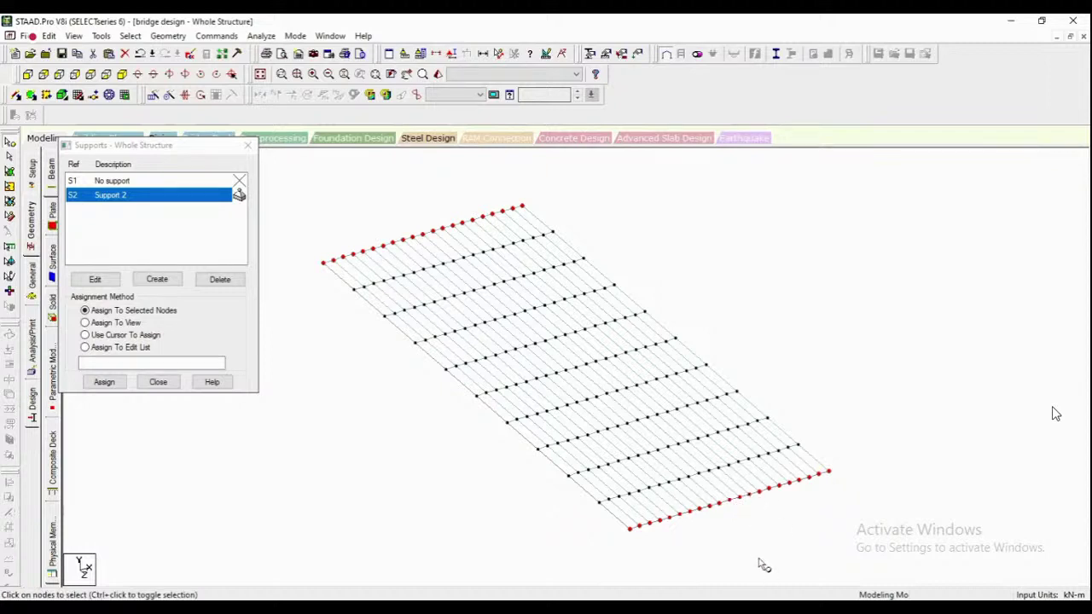
click(115, 385)
click(191, 305)
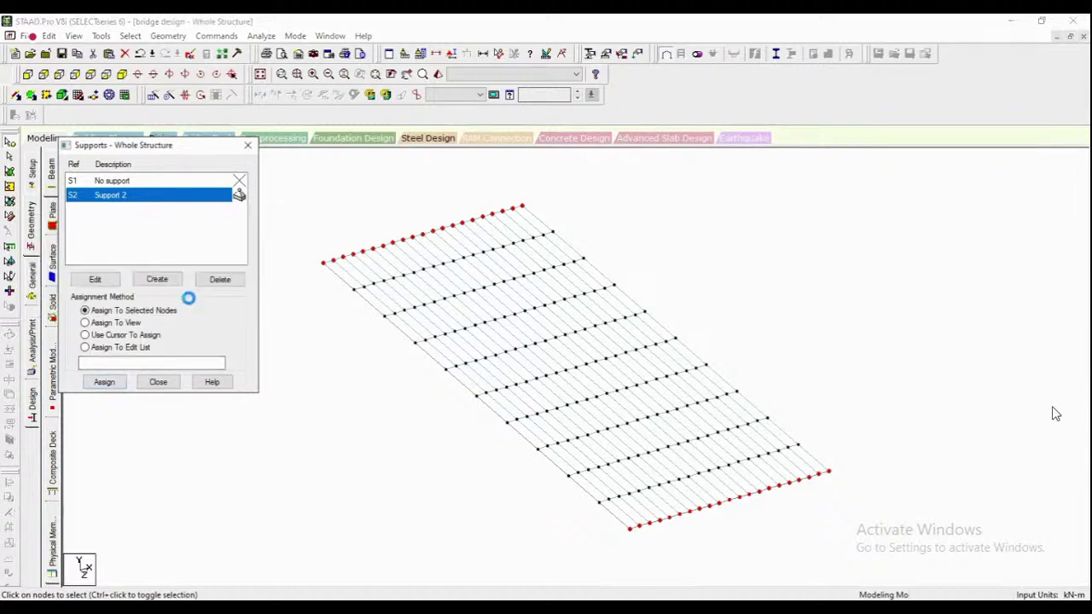
click(159, 382)
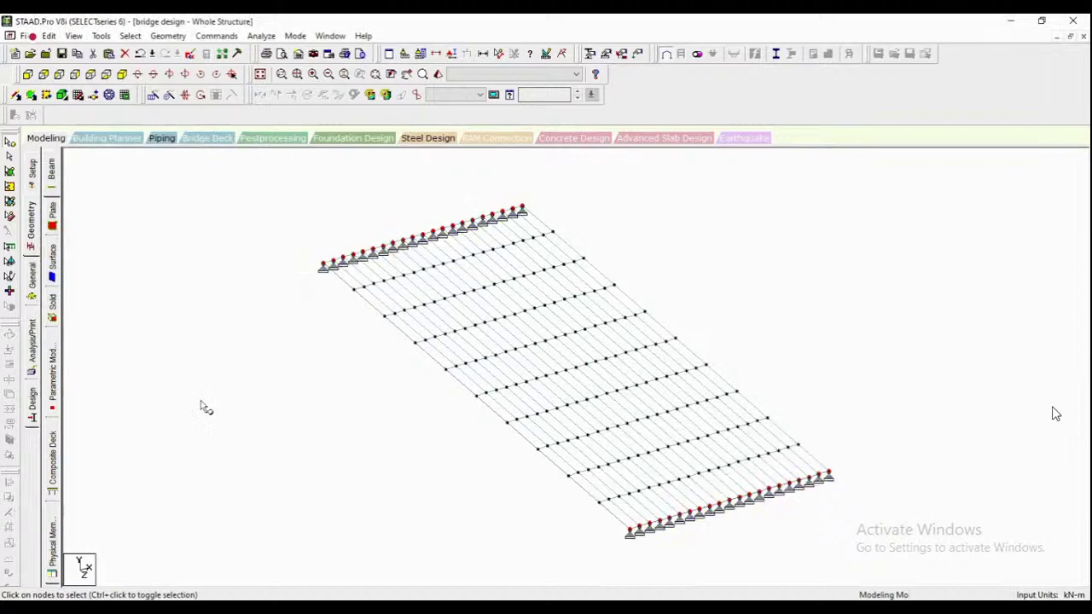